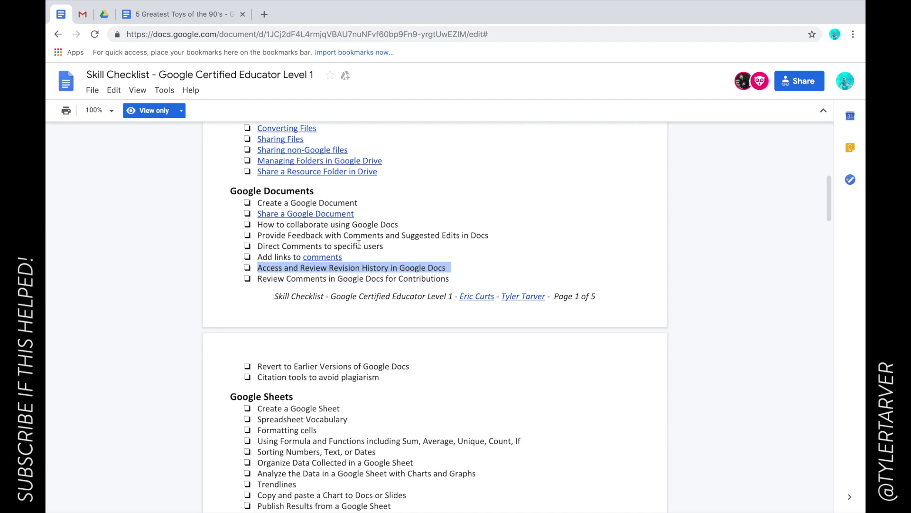
# - Switch from the Skill Checklist tab to the '5 Greatest Toys of the 90's' document
pyautogui.click(208, 18)
pyautogui.scroll(-3, 325, 346)
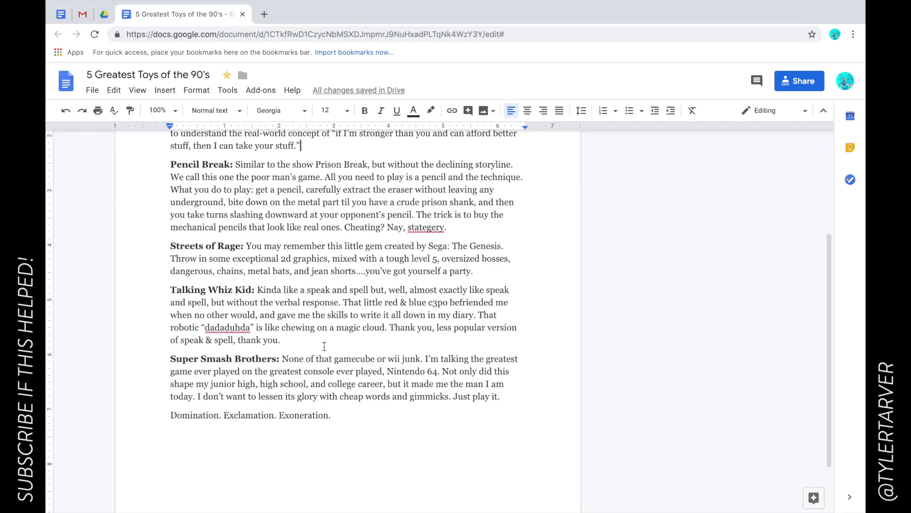
pyautogui.scroll(4, 324, 345)
pyautogui.scroll(1, 325, 346)
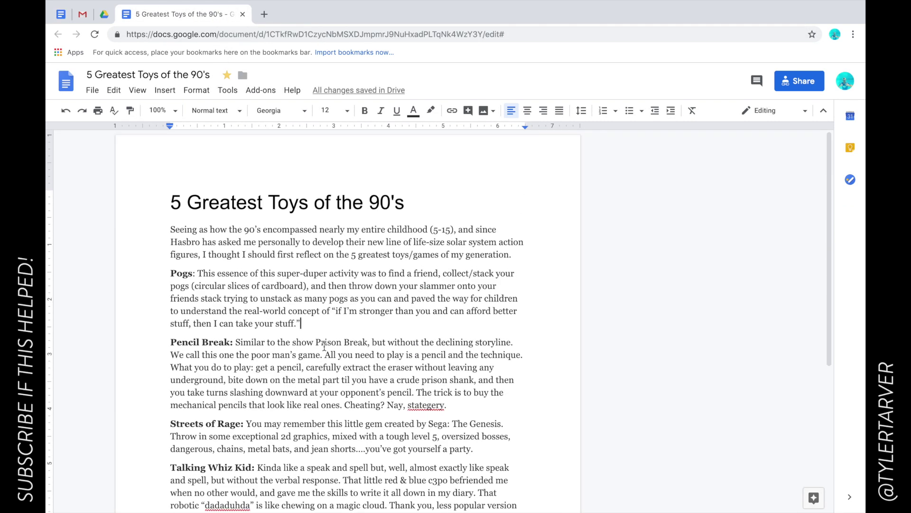
pyautogui.scroll(-3, 324, 346)
pyautogui.scroll(3, 324, 346)
pyautogui.scroll(-1, 324, 346)
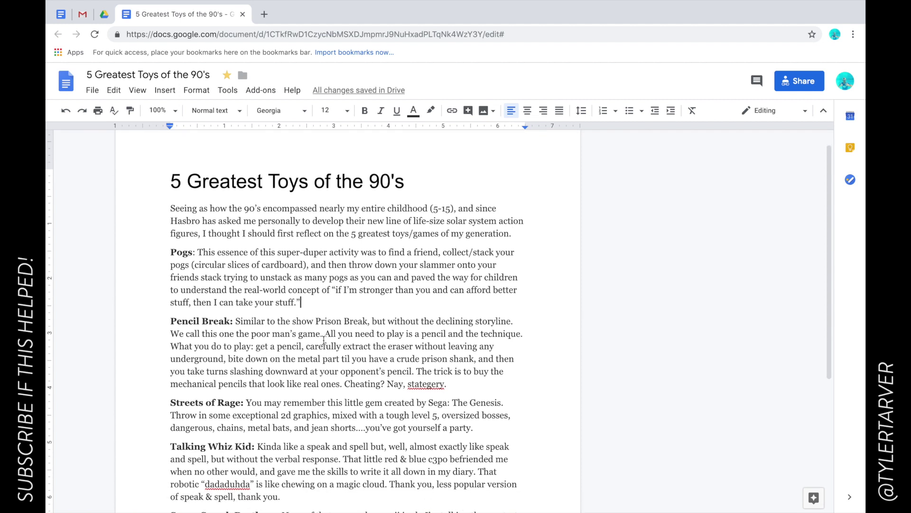
pyautogui.scroll(-5, 295, 304)
pyautogui.scroll(4, 295, 304)
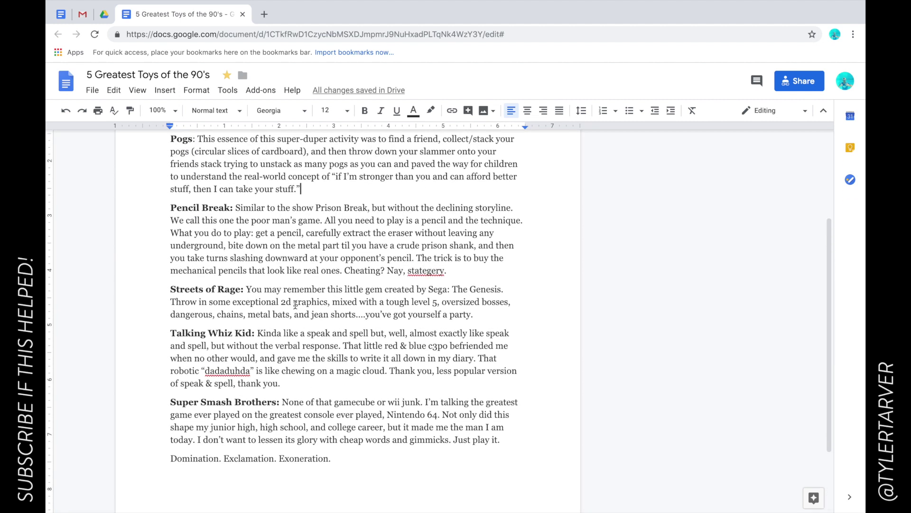
pyautogui.scroll(4, 295, 304)
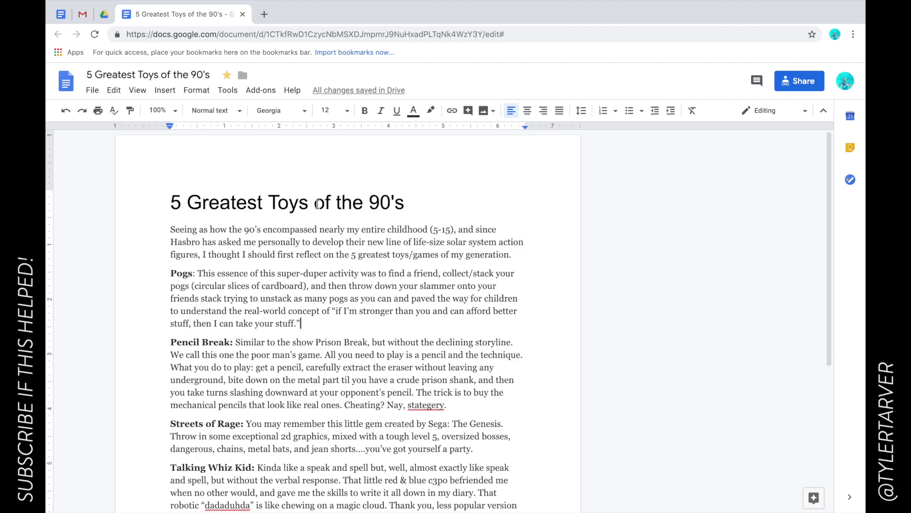
pyautogui.moveTo(225, 163); pyautogui.dragTo(219, 167)
pyautogui.click(167, 174)
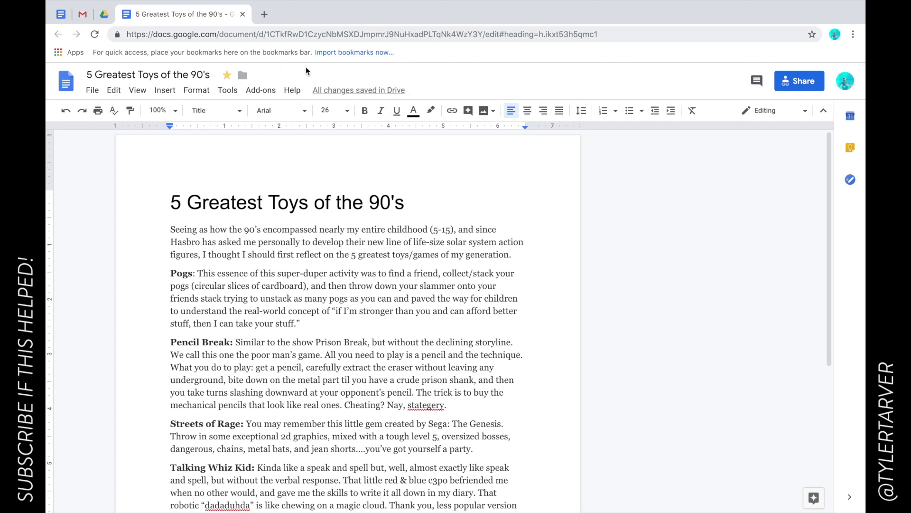
pyautogui.moveTo(390, 92)
pyautogui.click(520, 254)
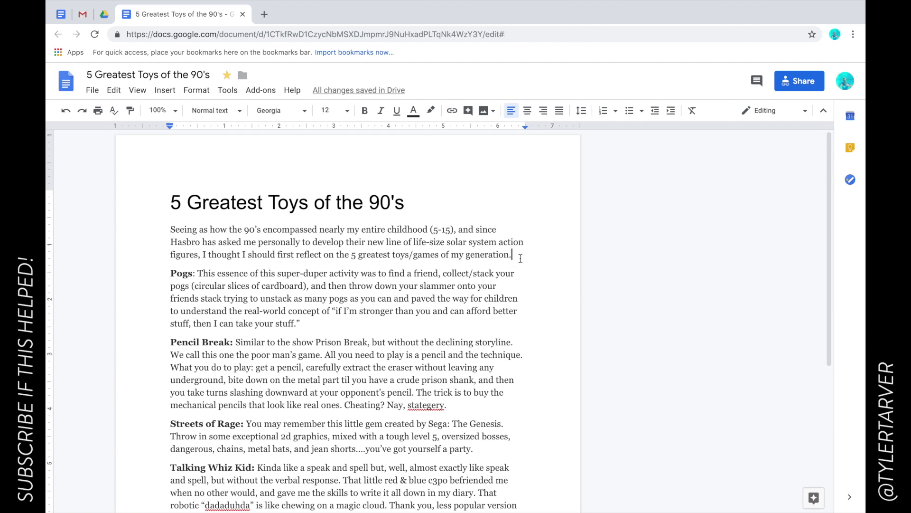
# - Add 'Hey guys, are you looking where I told you to?' after 'generation.', fixing the 'toold' typo
pyautogui.write('Hey guys, ')
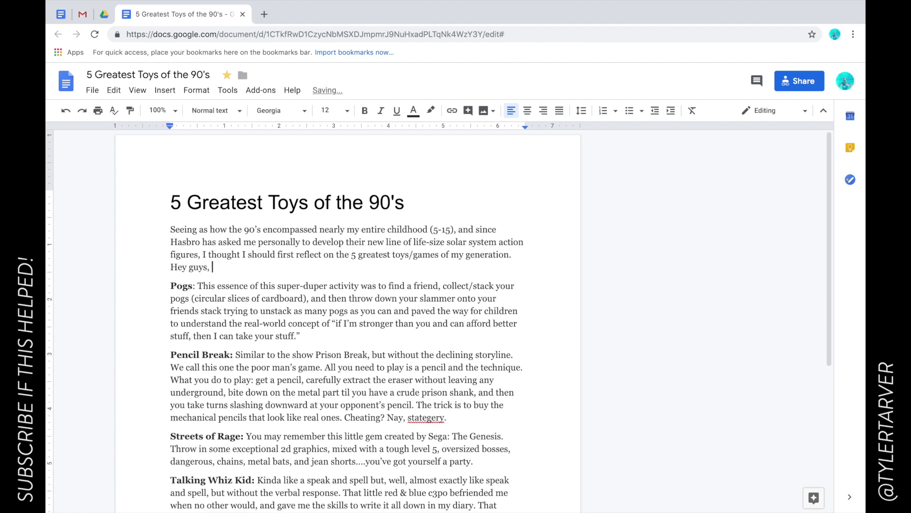
pyautogui.write('are you looking where ')
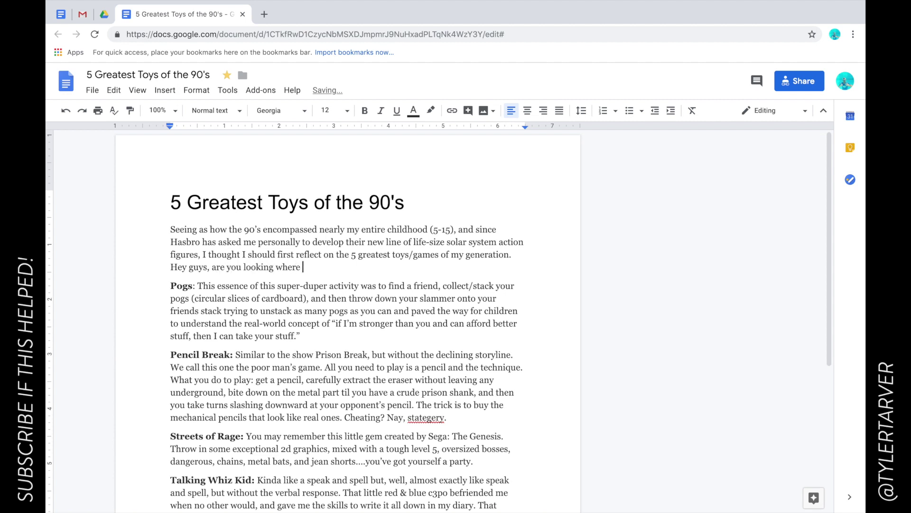
pyautogui.write('I toold')
pyautogui.press('BackSpace')
pyautogui.press('BackSpace')
pyautogui.press('BackSpace')
pyautogui.write('ld you to?')
pyautogui.moveTo(337, 94)
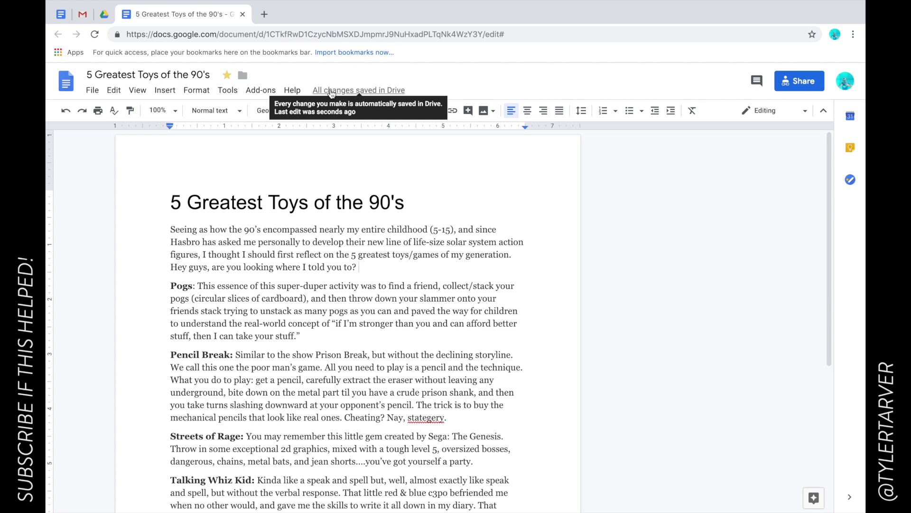
# - Open version history from 'All changes saved in Drive' and preview the January 4 versions, 12:34 PM then 12:44 PM
pyautogui.click(331, 91)
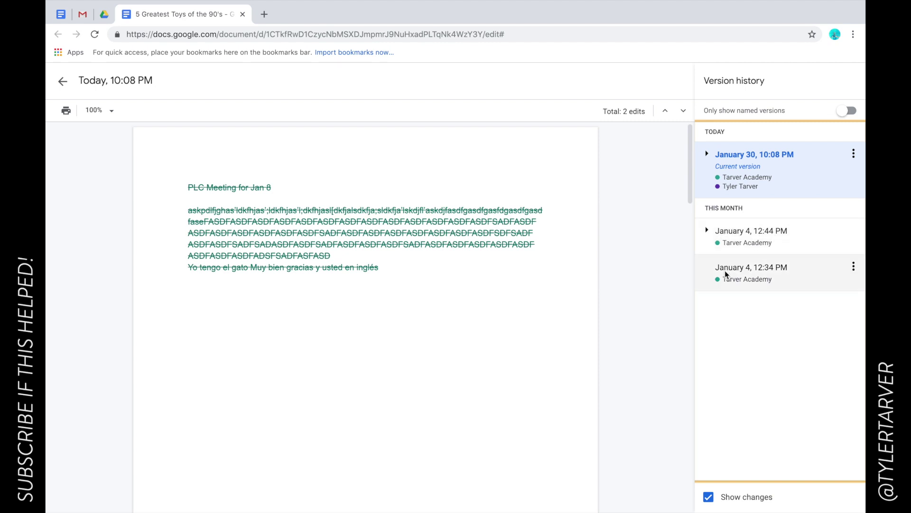
pyautogui.click(750, 268)
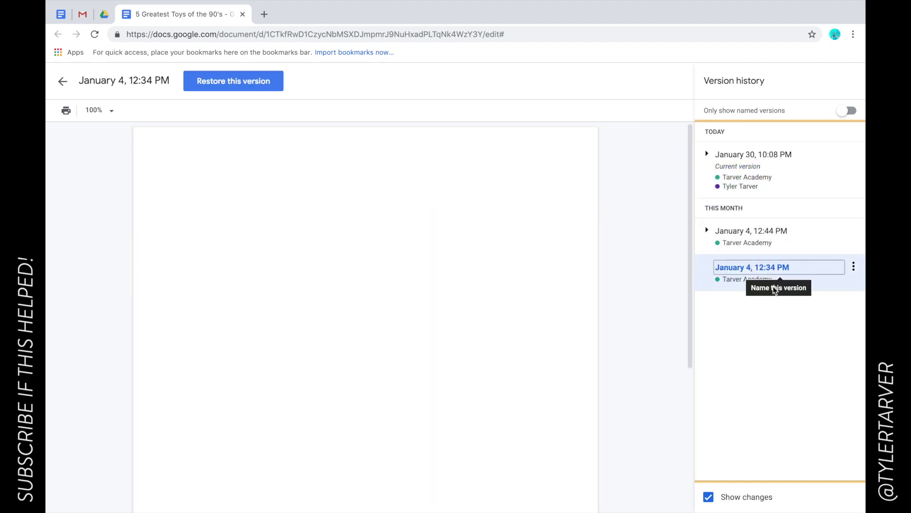
pyautogui.click(791, 231)
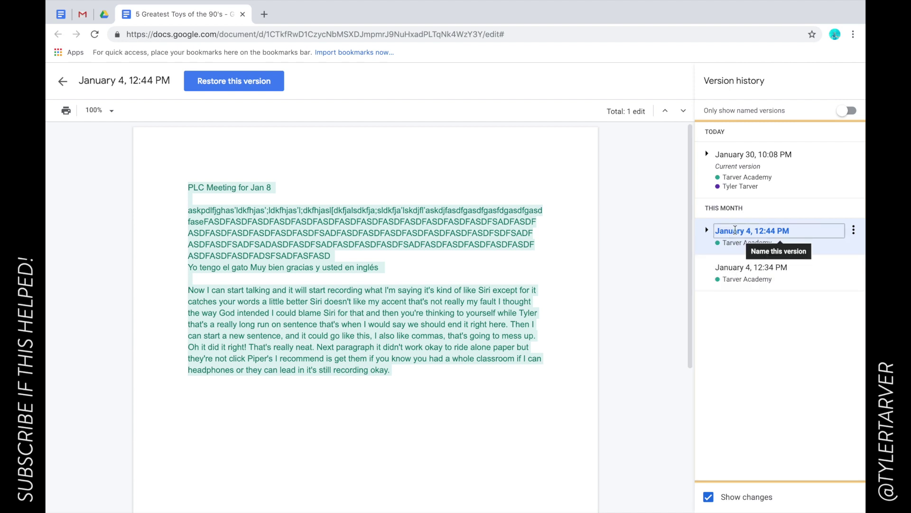
# - Name the January 4, 12:44 PM version 'Google Training - Google Voice Text', capitalising 'Voice'
pyautogui.click(735, 230)
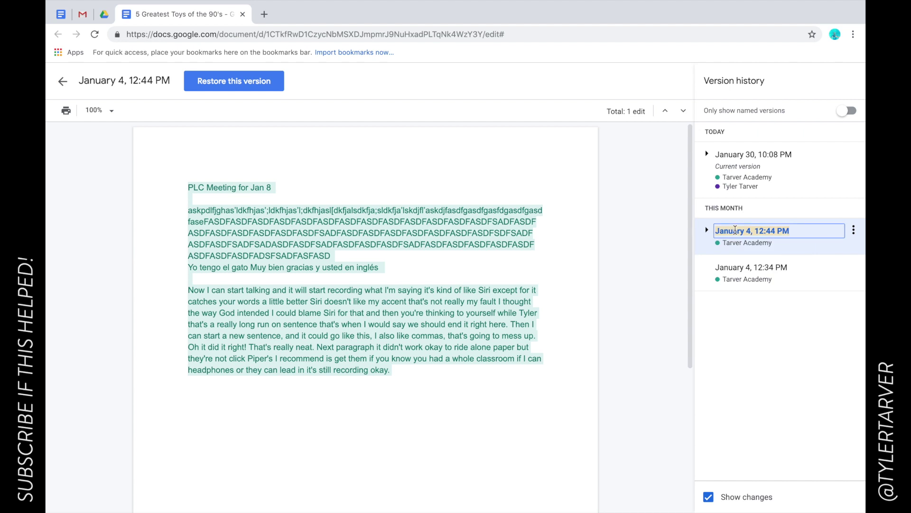
pyautogui.write('Google')
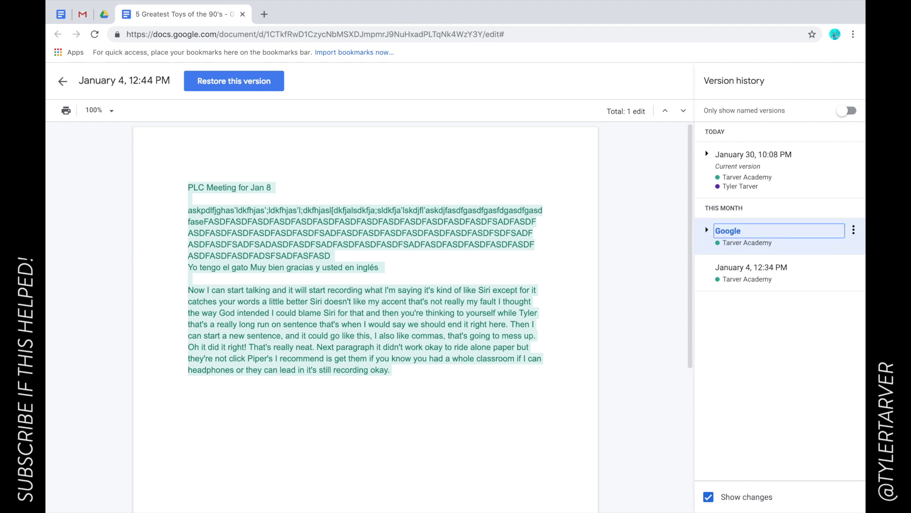
pyautogui.write(' Trainin')
pyautogui.write('g - Google Boic')
pyautogui.write('voice Te')
pyautogui.click(811, 231)
pyautogui.press('BackSpace')
pyautogui.write('V')
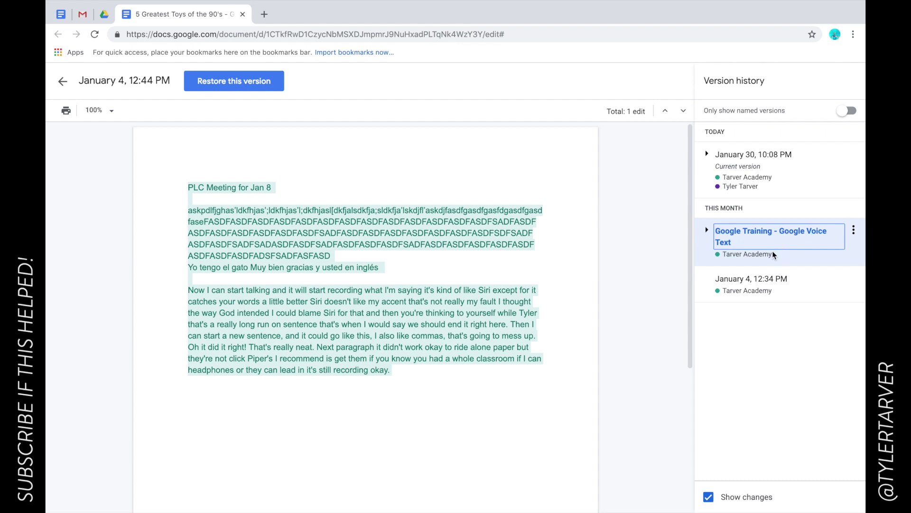
pyautogui.click(790, 327)
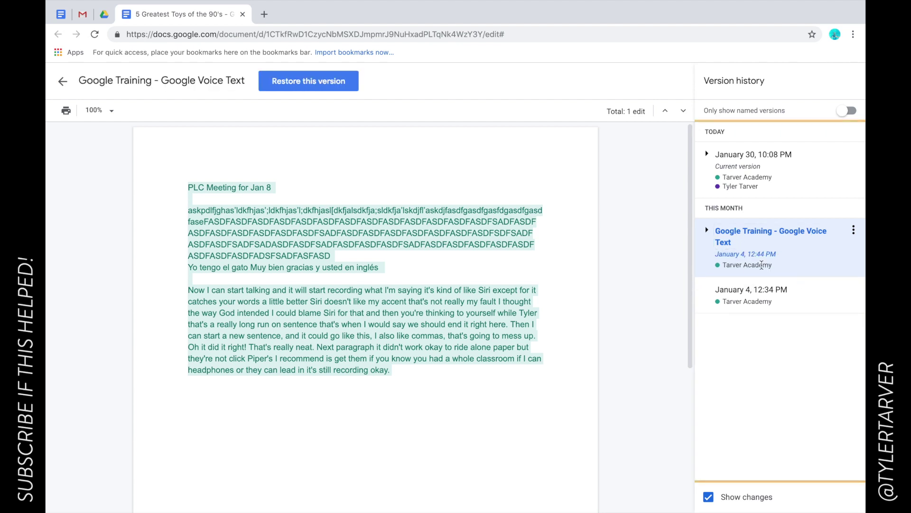
# - Select the current January 30, 10:08 PM version and step through its two edits
pyautogui.click(776, 182)
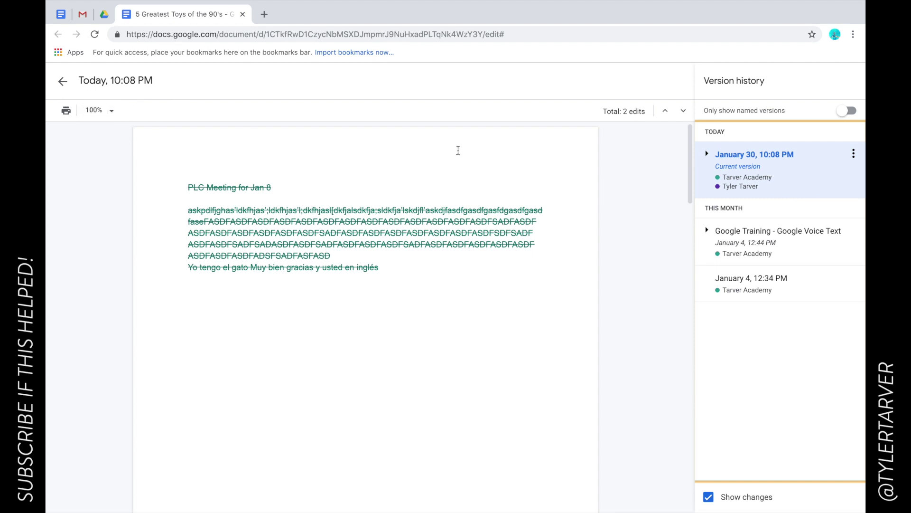
pyautogui.click(683, 112)
pyautogui.click(681, 113)
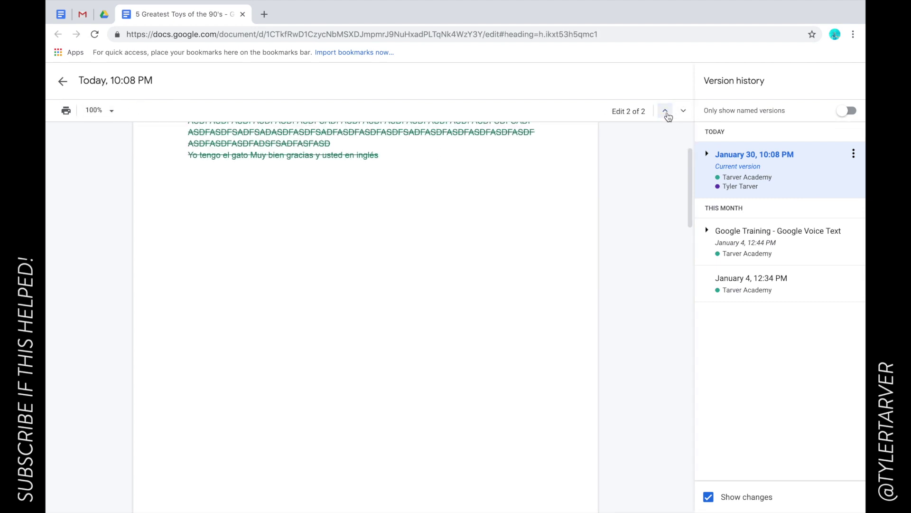
# - Scroll through the version's content, then leave version history to resume editing the document
pyautogui.scroll(20, 508, 210)
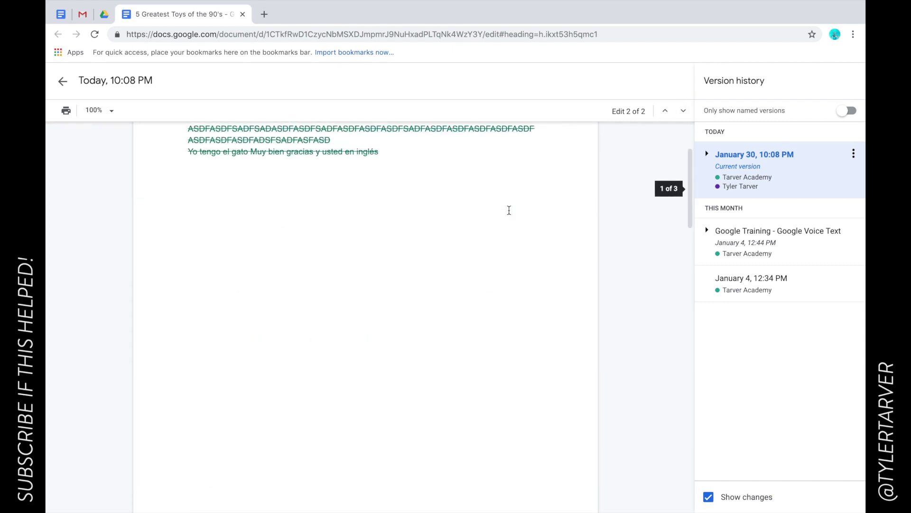
pyautogui.scroll(-20, 508, 210)
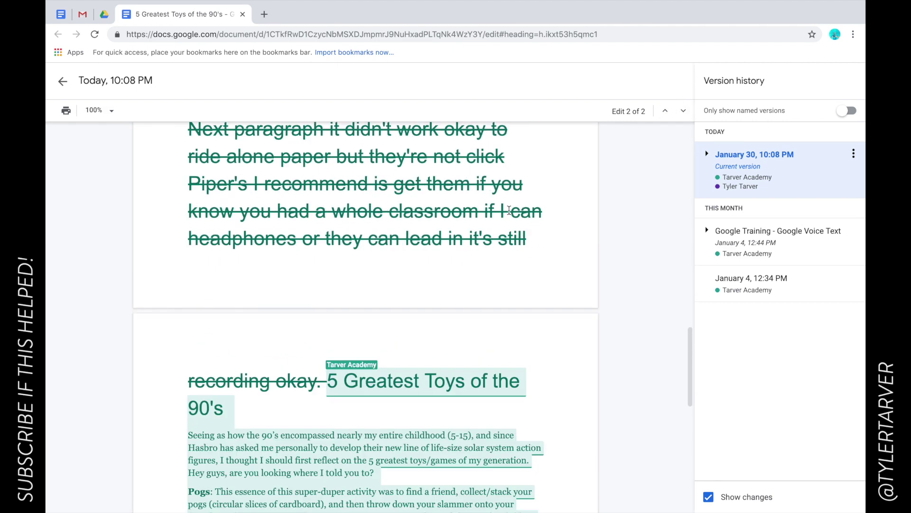
pyautogui.scroll(20, 509, 210)
pyautogui.scroll(-2, 371, 247)
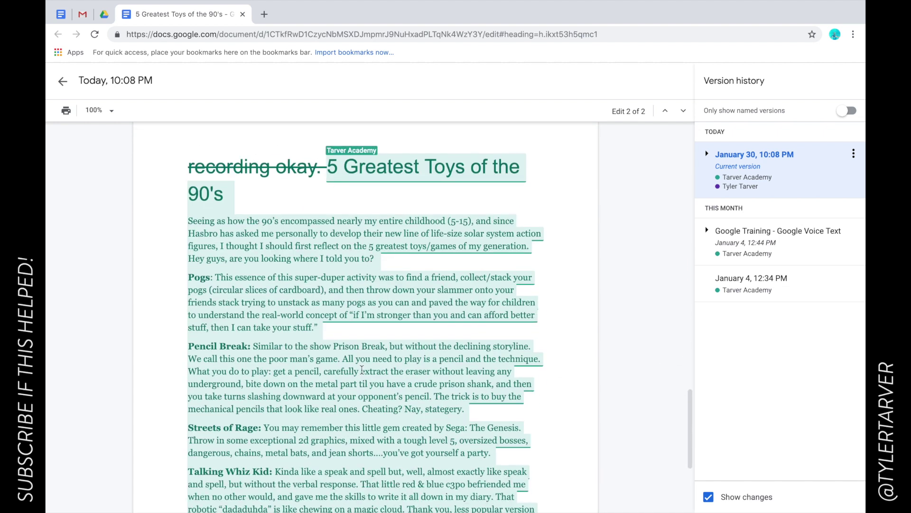
pyautogui.scroll(-5, 362, 369)
pyautogui.scroll(-12, 346, 413)
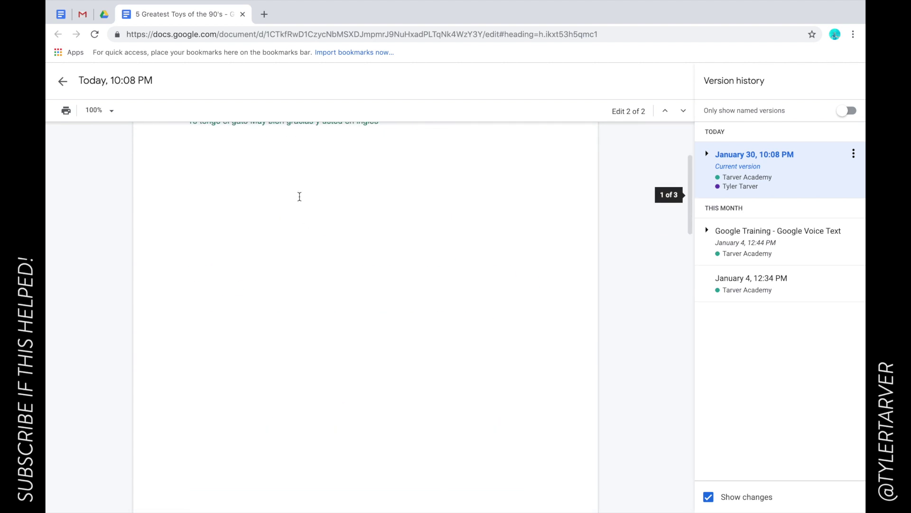
pyautogui.scroll(3, 300, 196)
pyautogui.scroll(-12, 342, 275)
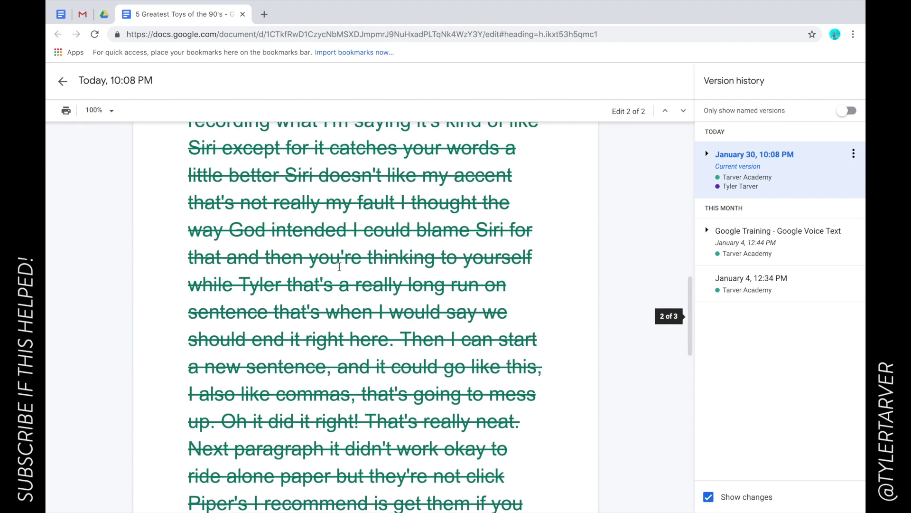
pyautogui.scroll(-10, 361, 284)
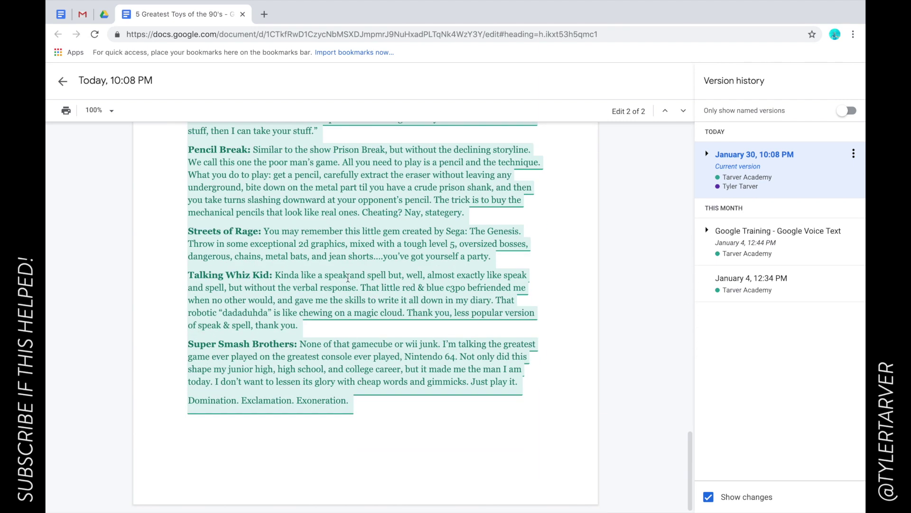
pyautogui.scroll(3, 346, 295)
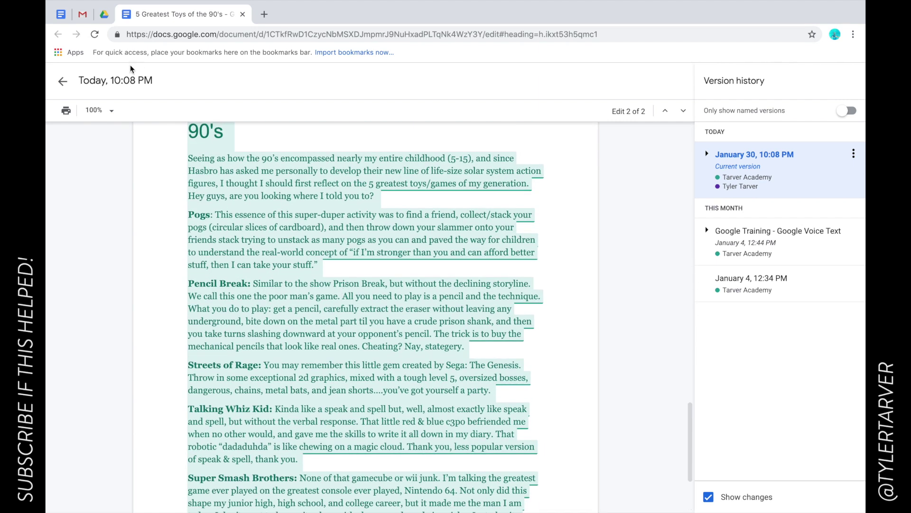
pyautogui.click(64, 84)
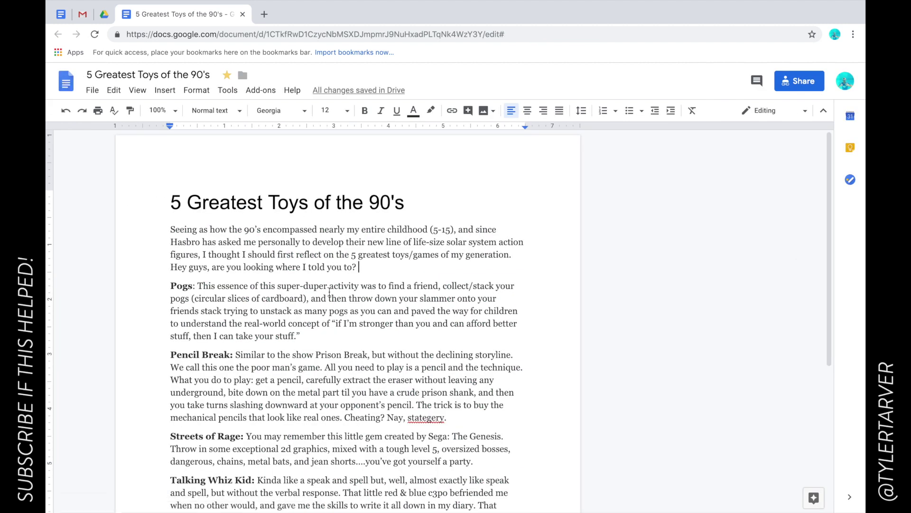
pyautogui.scroll(-2, 330, 291)
pyautogui.scroll(2, 339, 283)
pyautogui.scroll(-2, 325, 301)
pyautogui.scroll(2, 309, 275)
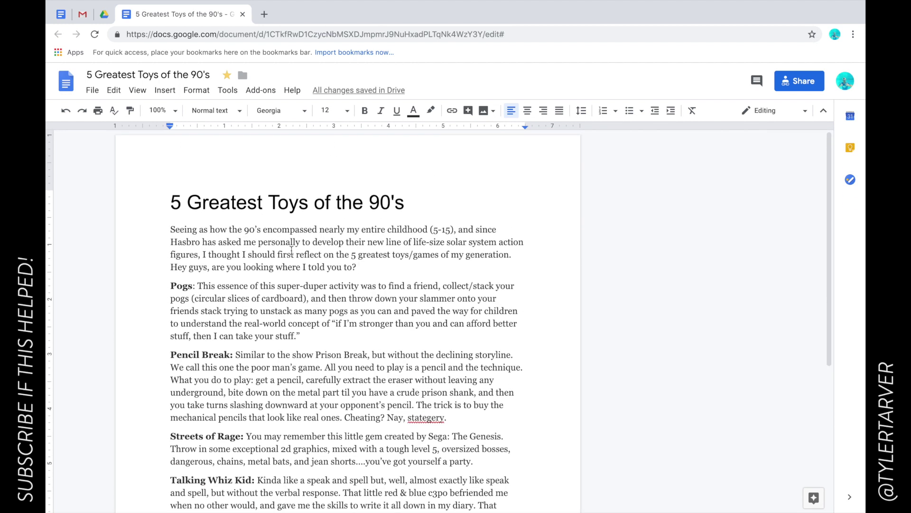
pyautogui.click(331, 97)
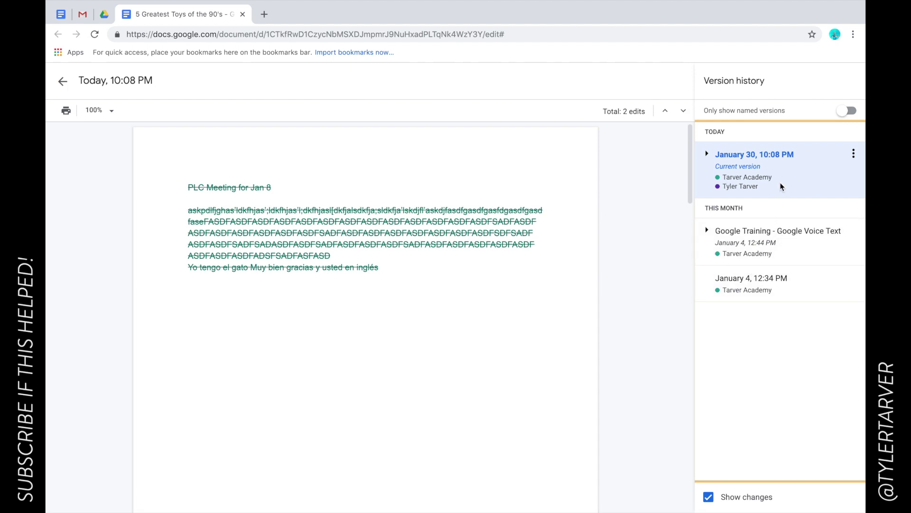
pyautogui.scroll(-15, 364, 355)
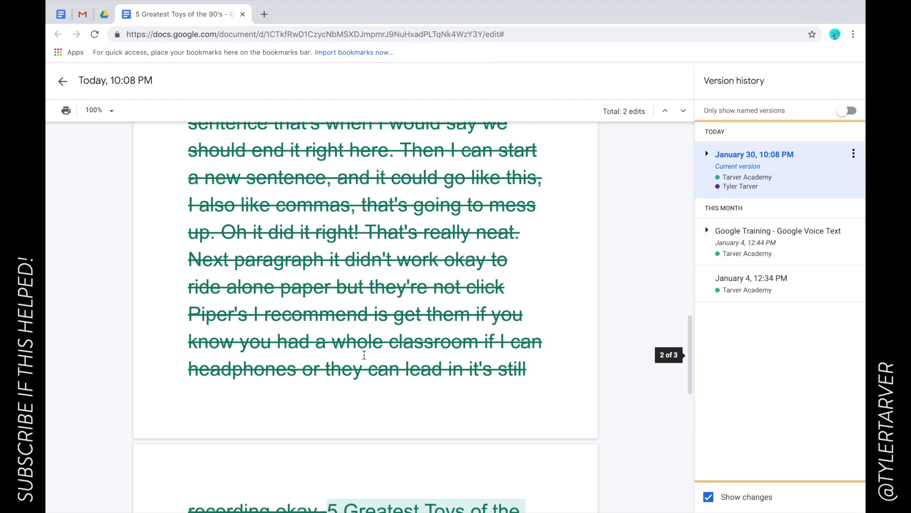
pyautogui.scroll(-12, 364, 355)
pyautogui.scroll(2, 287, 364)
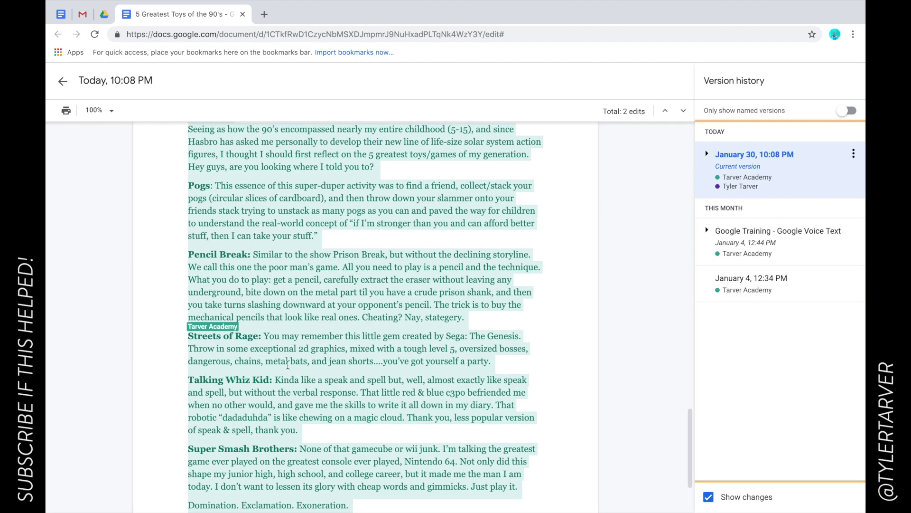
pyautogui.scroll(10, 223, 323)
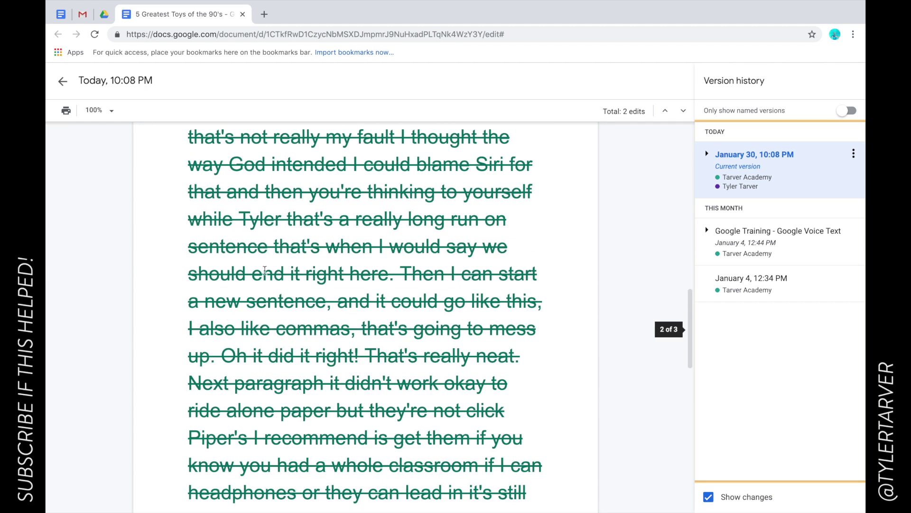
pyautogui.scroll(10, 304, 313)
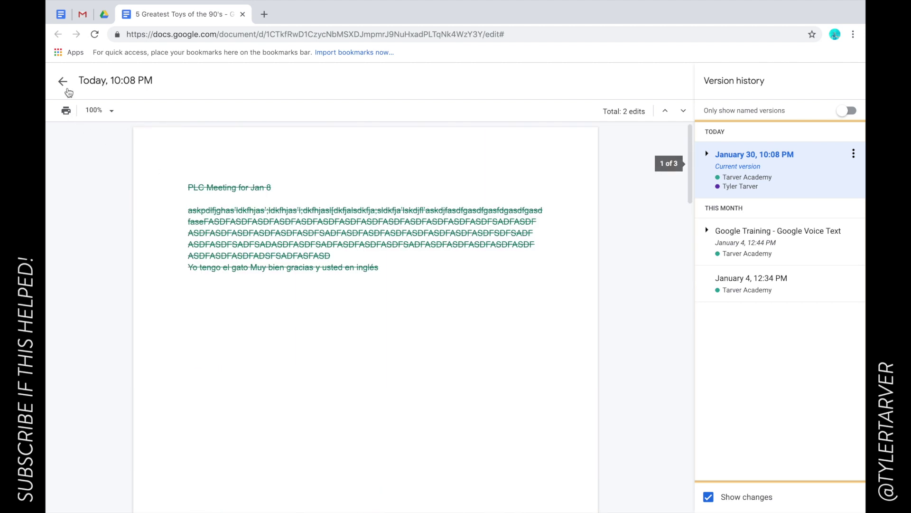